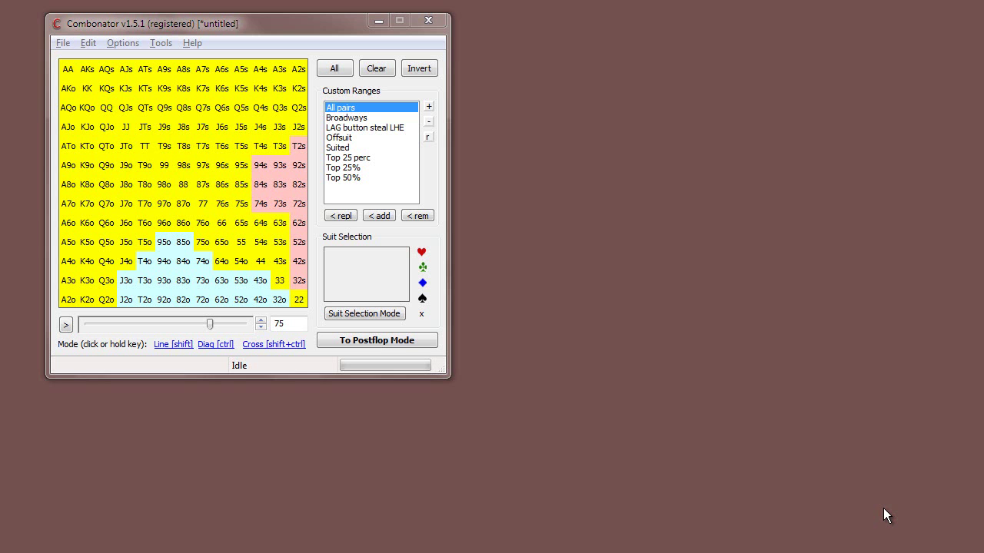
Expand Combonator into postflop mode with the 75% range (994 combos) loaded.
click(413, 336)
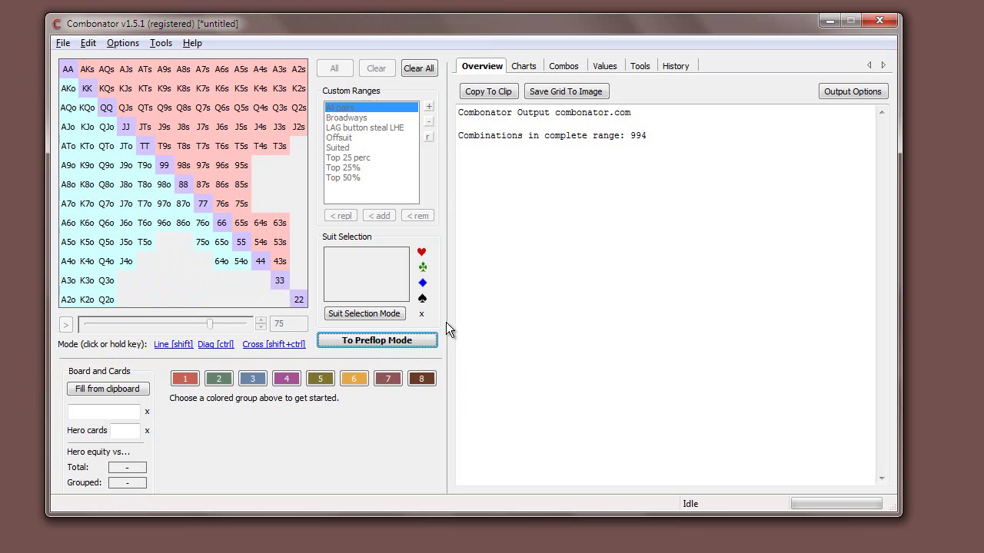
Select red colour group 1 so its Absolute/Relative filter panel shows.
click(186, 379)
click(186, 379)
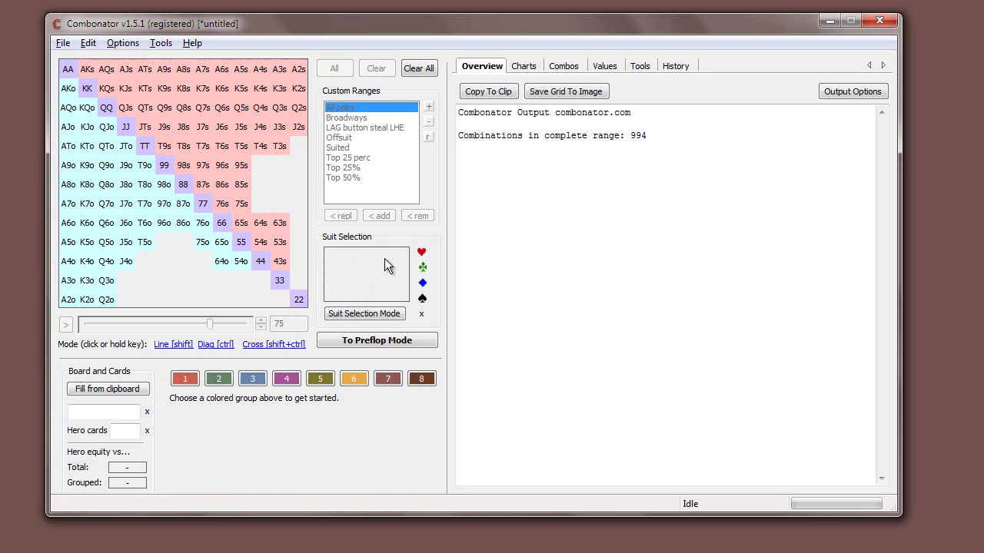
click(187, 380)
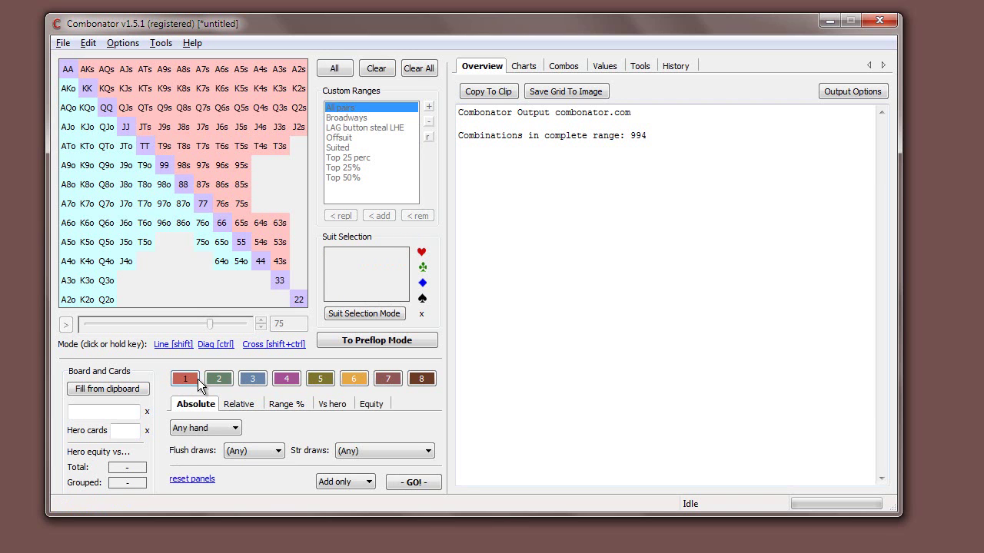
Add AA, AKs–A7s and KQs–K8s to red group 1.
click(68, 69)
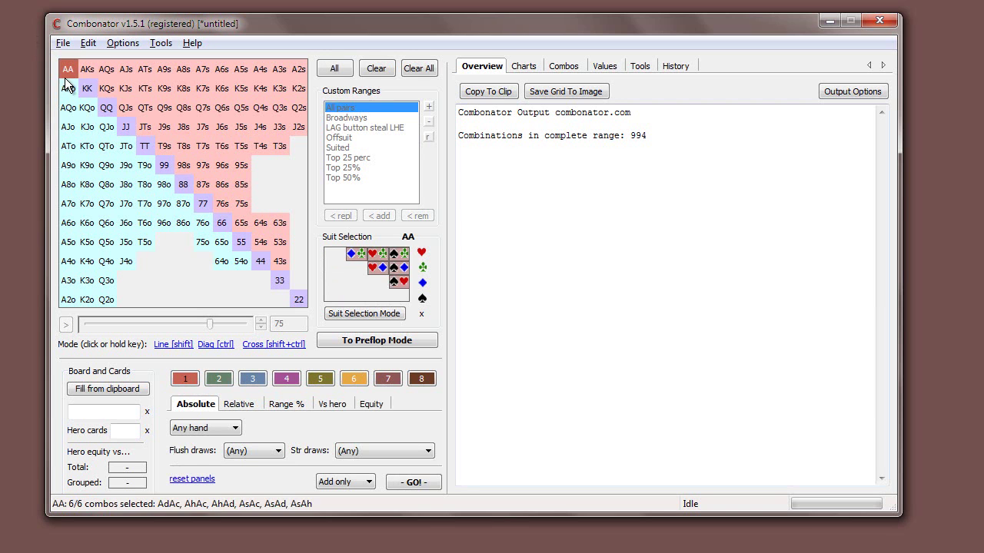
click(86, 69)
click(106, 69)
click(125, 70)
click(144, 70)
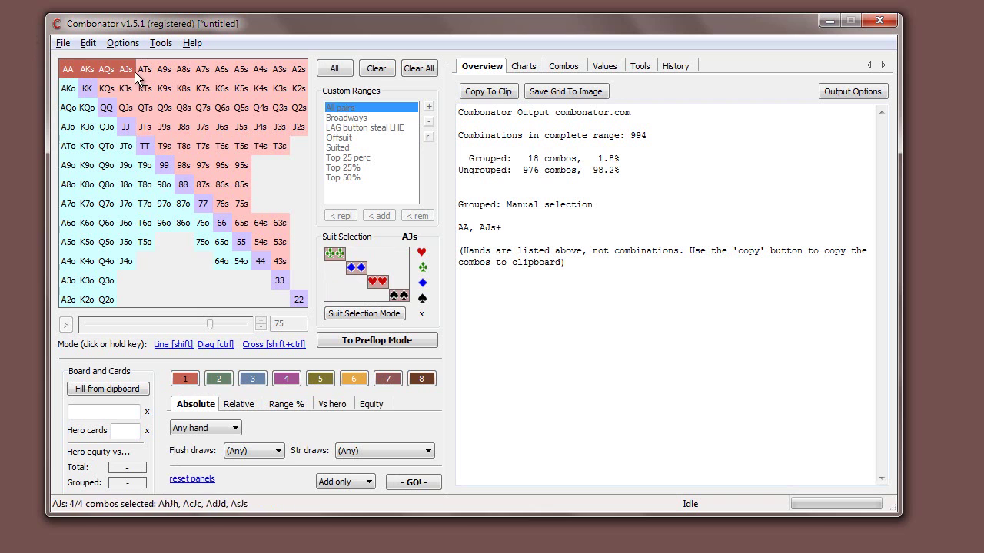
click(108, 89)
click(125, 89)
click(144, 88)
click(164, 69)
click(183, 69)
click(202, 69)
click(164, 88)
click(183, 89)
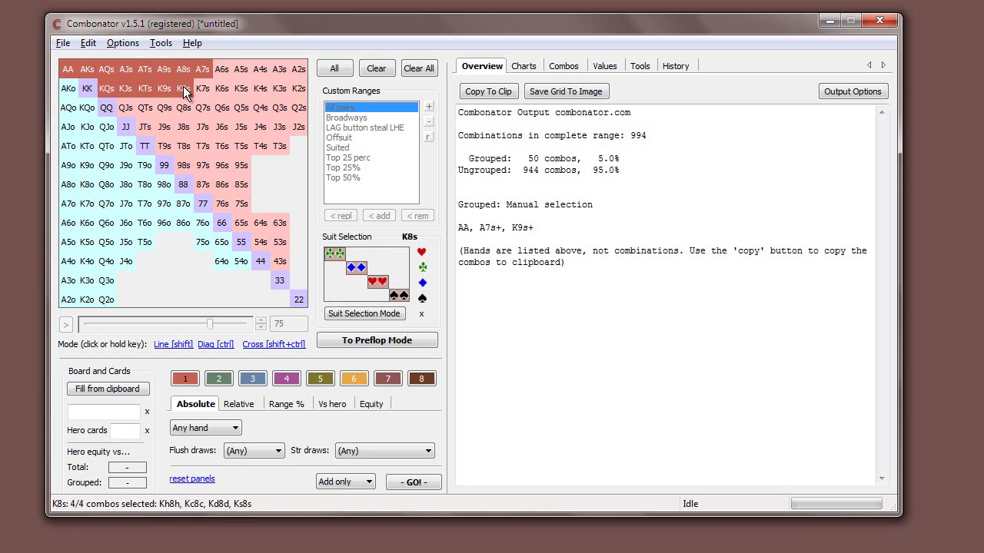
Make group 2 active and add QQ, JJ, QJs–Q9s, JTs and J9s to it.
click(219, 379)
click(107, 107)
click(126, 107)
click(144, 108)
click(125, 127)
click(144, 127)
click(164, 108)
click(163, 127)
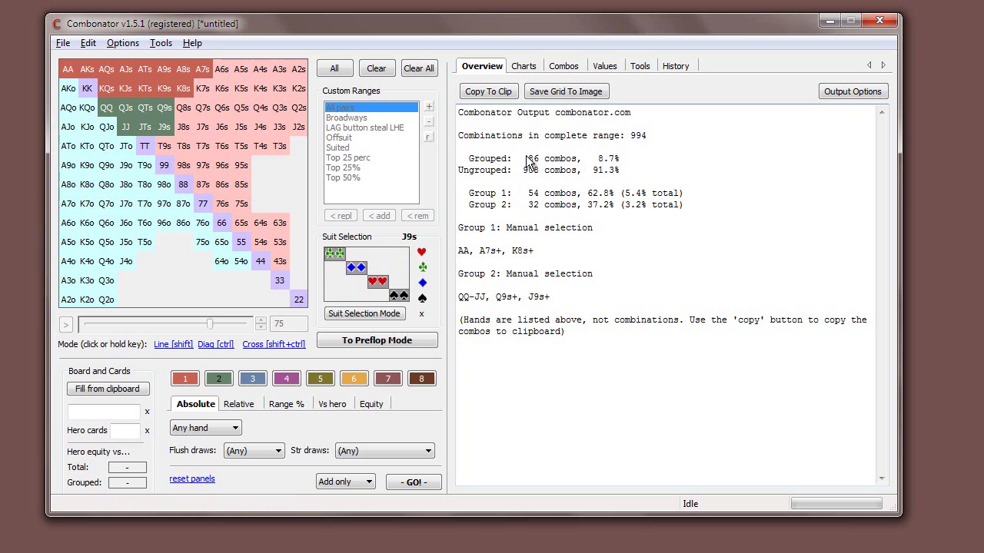
Add A6s to group 2, discard K7s and K6s, and remove K8s from group 1.
drag(524, 172, 644, 176)
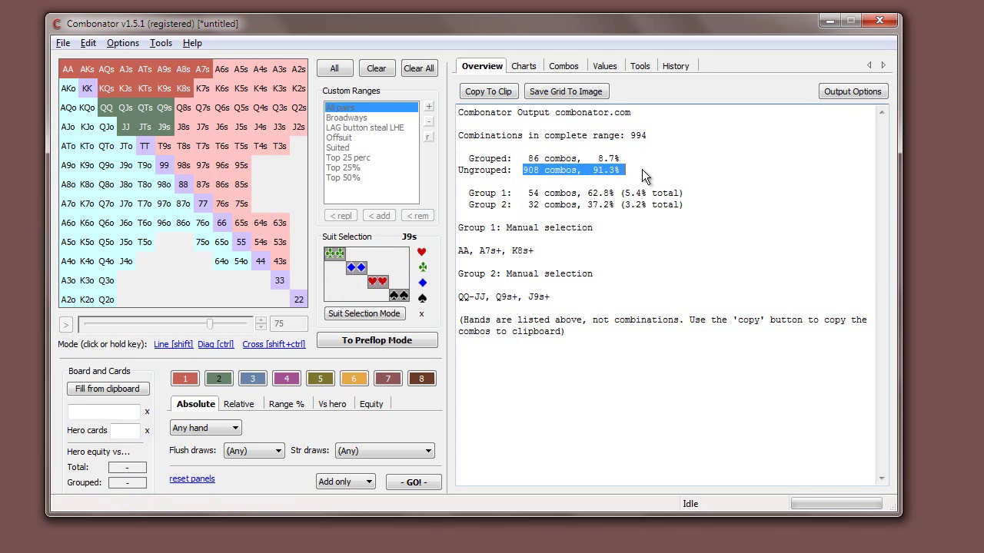
click(221, 69)
click(203, 89)
click(222, 90)
click(221, 89)
click(202, 89)
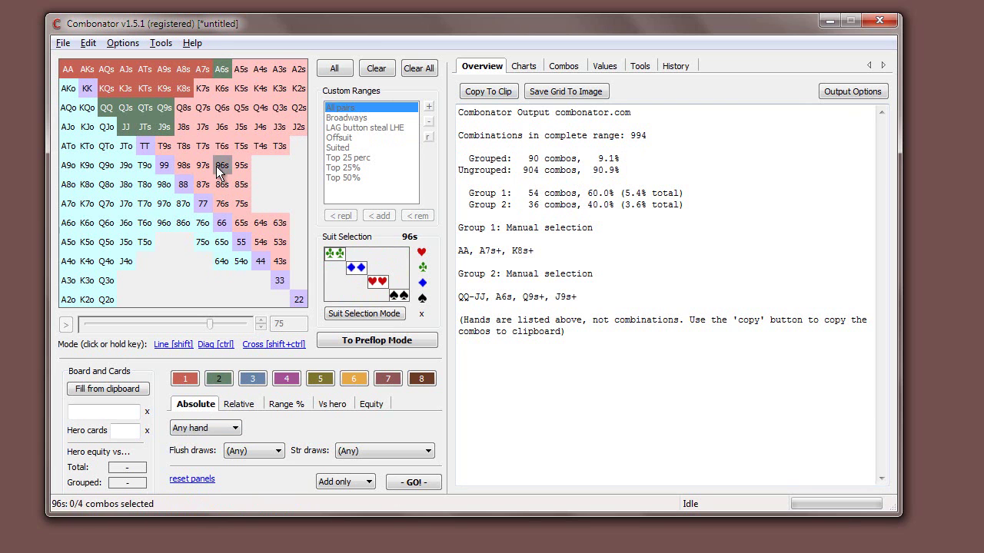
click(183, 89)
Put Q7s–Q5s in group 3, J8s–J6s in group 1 and T8s–T6s in group 2.
click(252, 379)
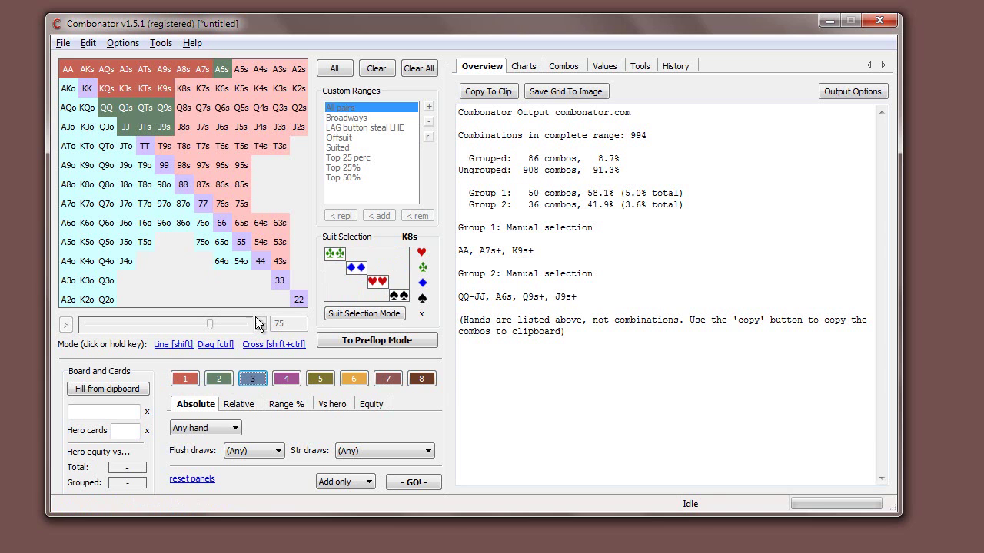
mouse_move(203, 107)
mouse_down()
mouse_move(262, 103)
mouse_move(266, 94)
mouse_move(241, 89)
mouse_up()
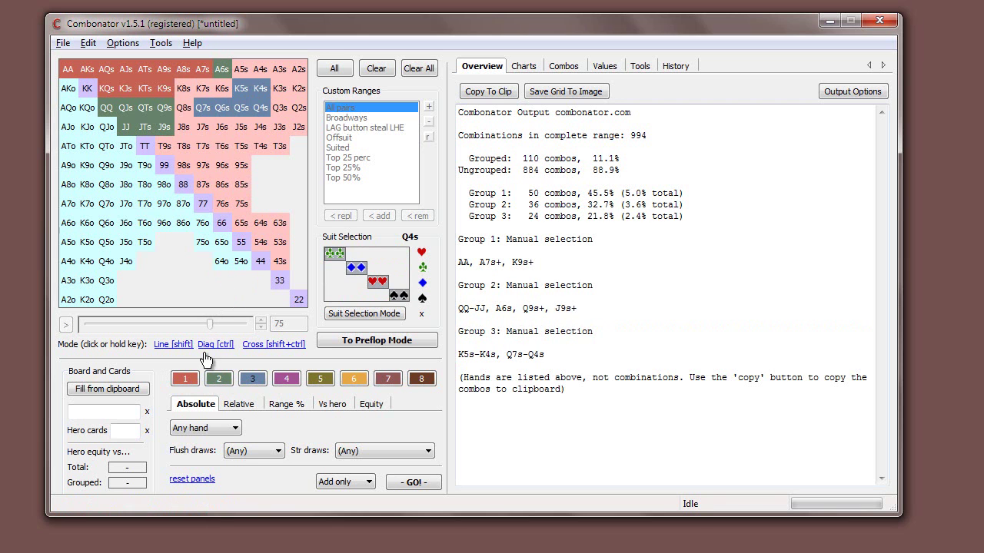
mouse_move(185, 125)
mouse_down()
mouse_move(224, 127)
mouse_move(202, 163)
mouse_move(172, 155)
mouse_up()
key(2)
click(183, 146)
click(221, 146)
click(201, 149)
With group 5 active, add J5s, remove 96s, then assign every hand to group 5.
key(5)
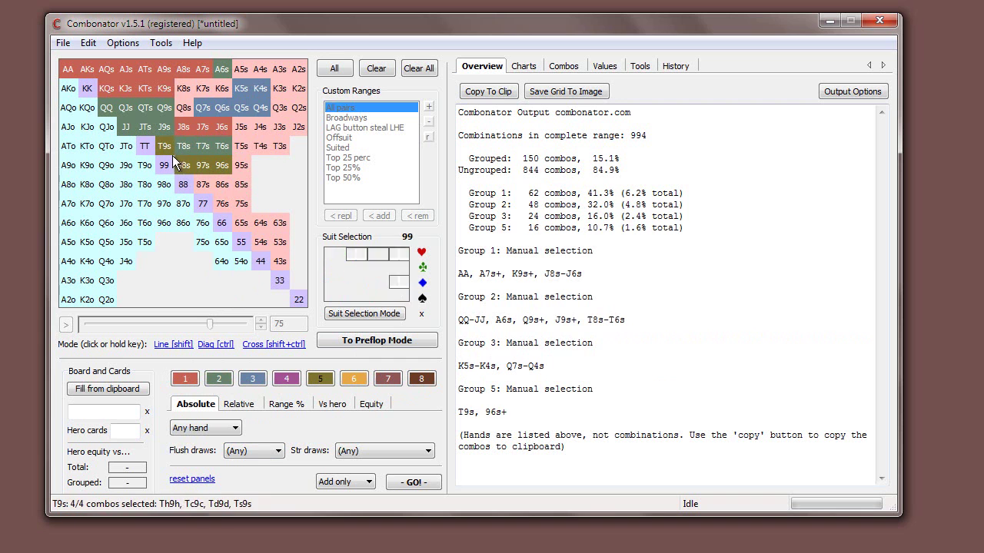
click(241, 127)
click(221, 164)
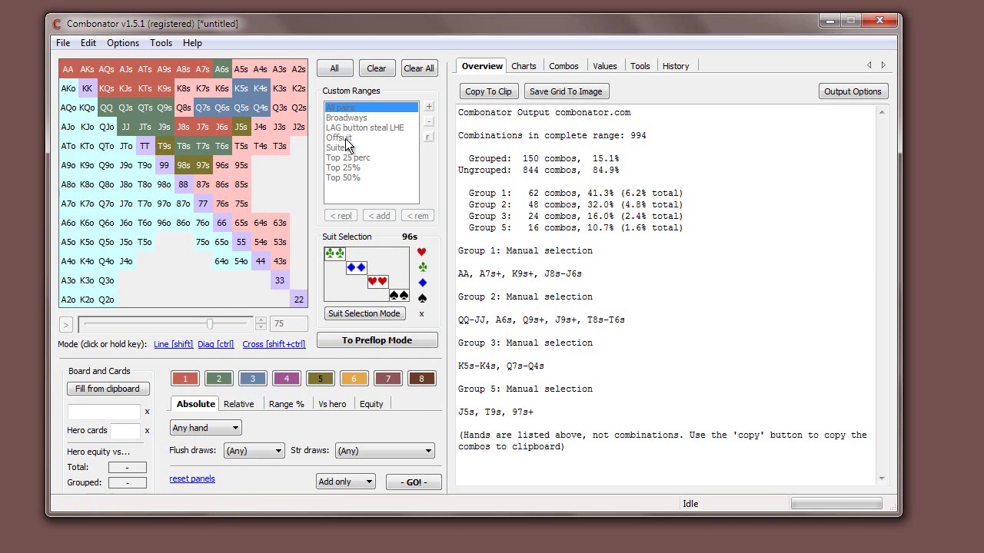
click(333, 67)
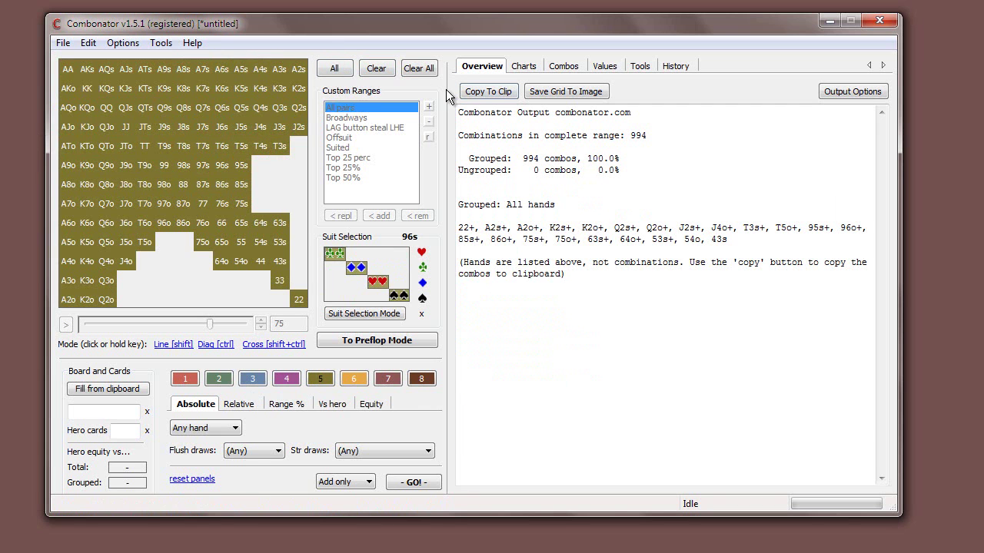
Clear the grid, trial-paint A6s+/K6s–K4s and QJo–J4s into groups 1 and 2, then wipe all groups.
click(376, 68)
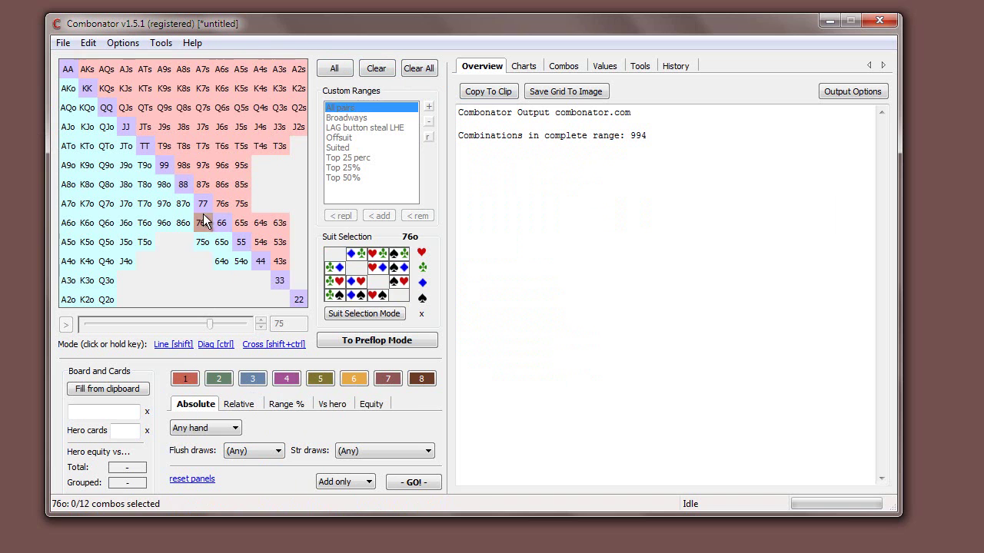
drag(91, 77, 267, 79)
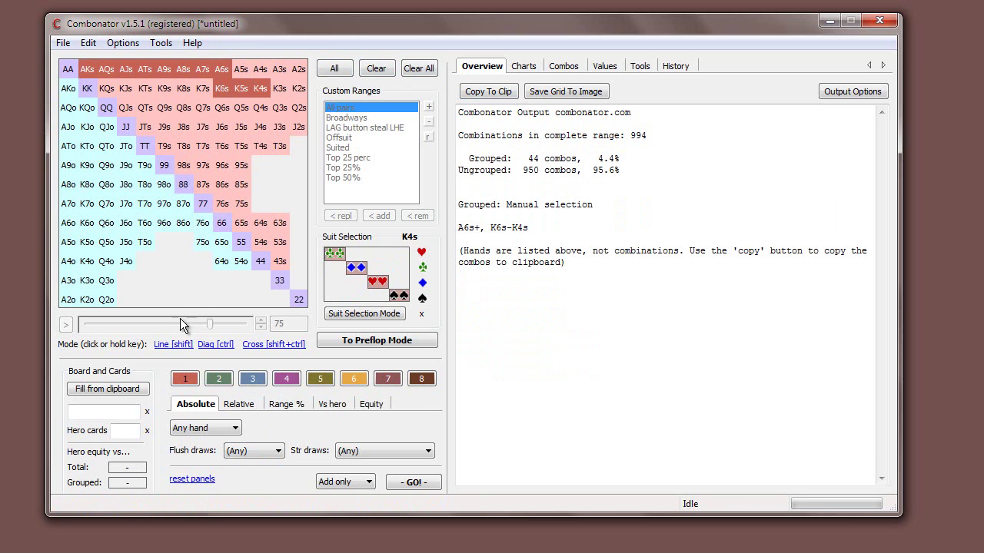
click(218, 379)
drag(106, 127, 259, 127)
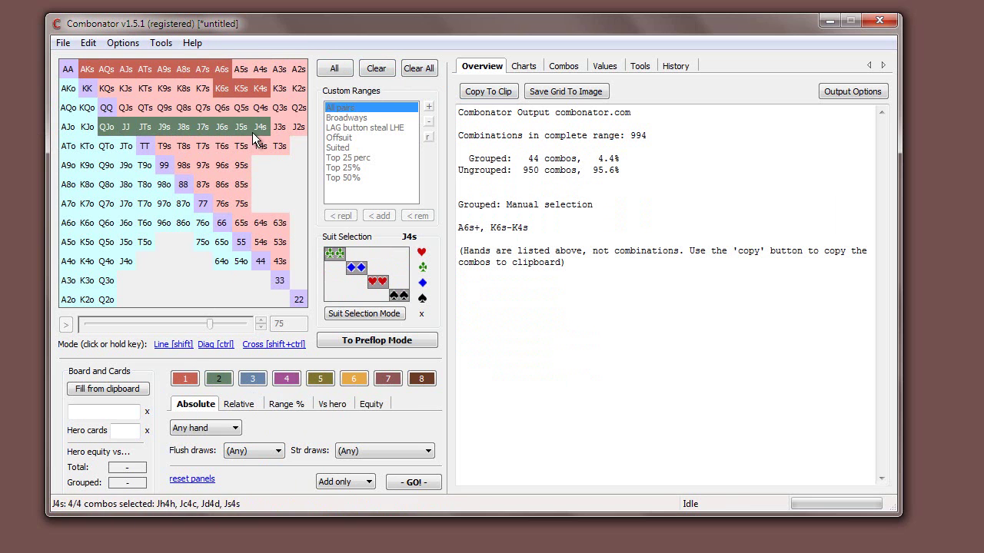
click(369, 68)
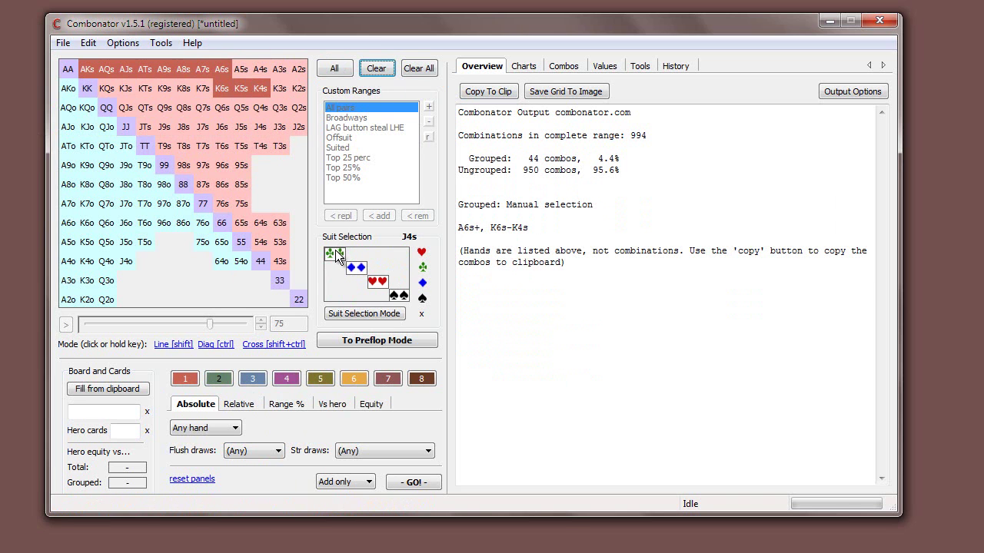
click(424, 69)
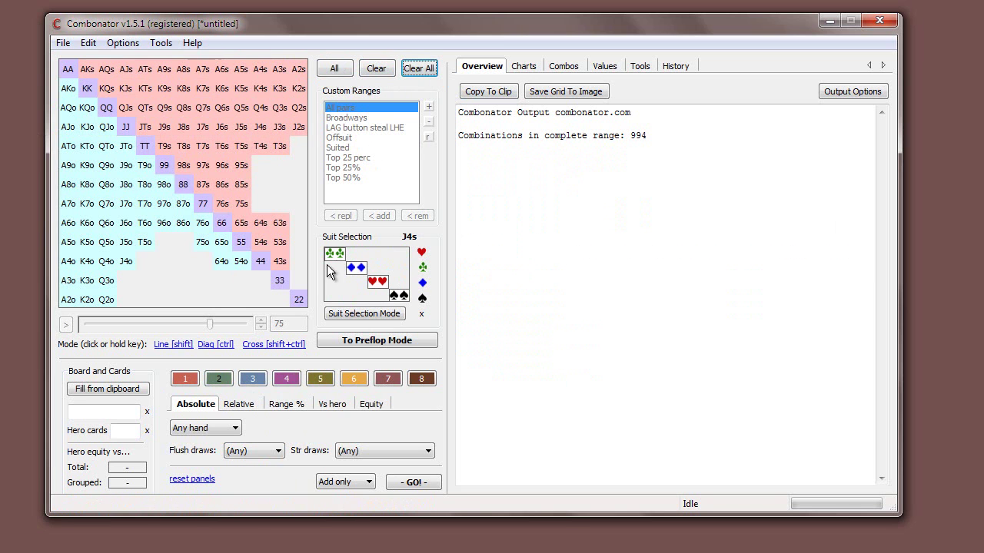
click(185, 379)
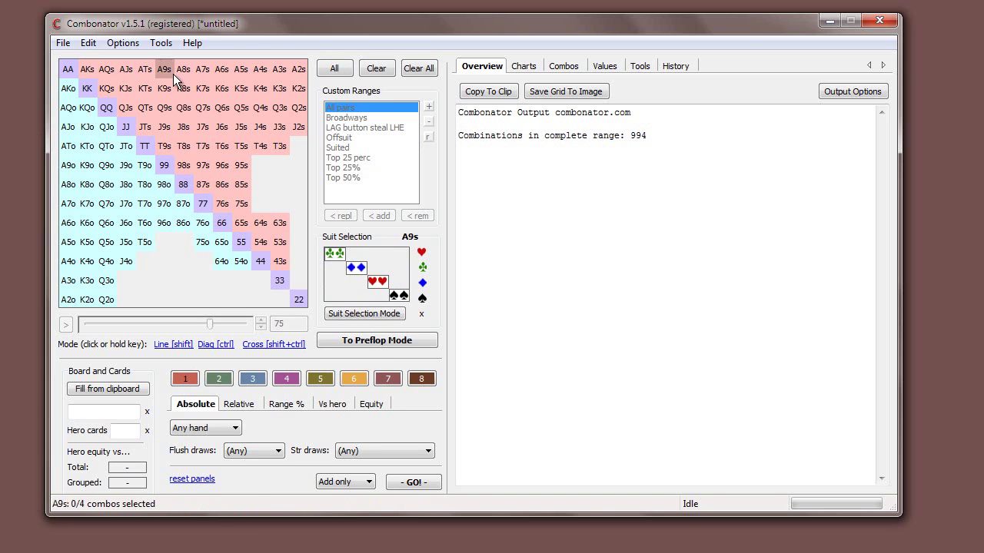
drag(87, 69, 241, 69)
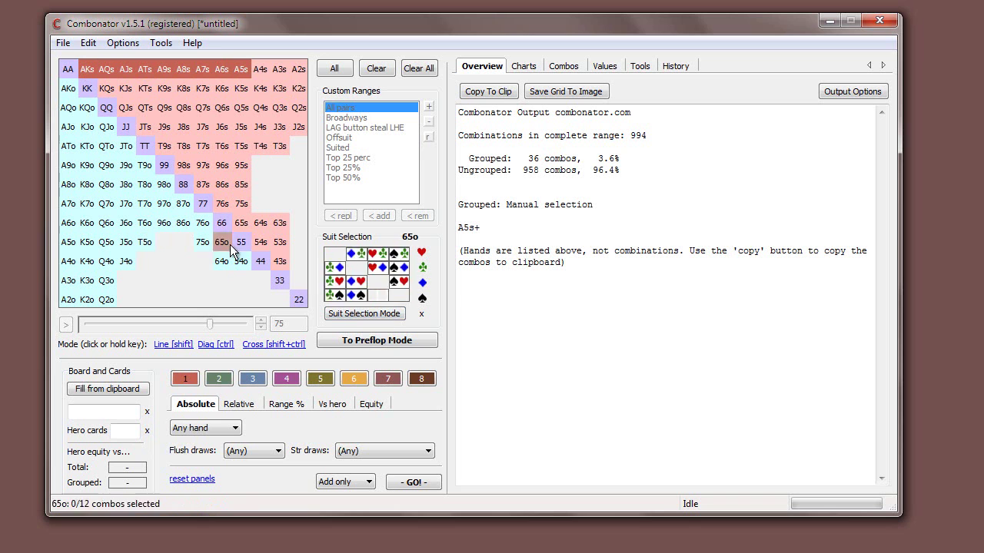
click(167, 345)
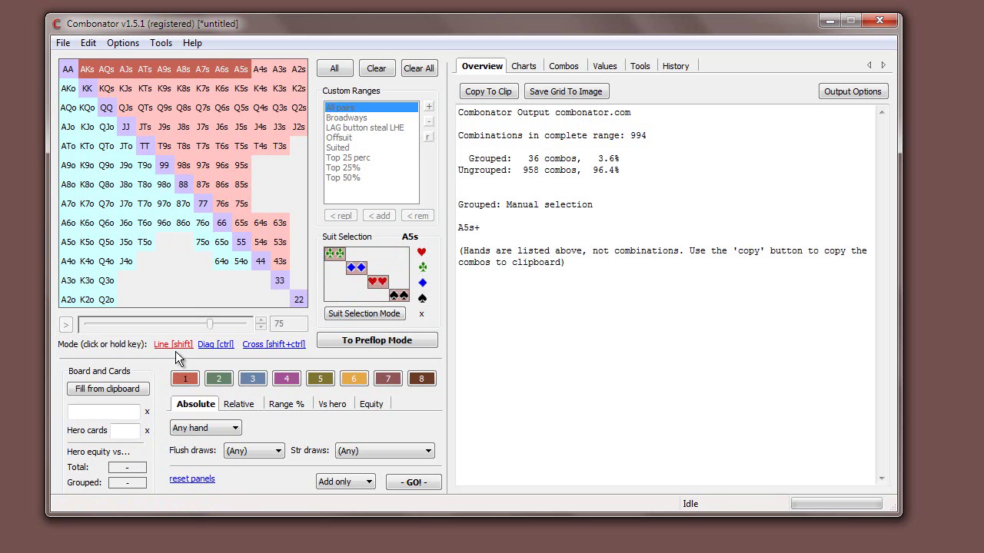
click(245, 89)
click(221, 127)
click(216, 166)
click(173, 344)
click(204, 345)
click(222, 381)
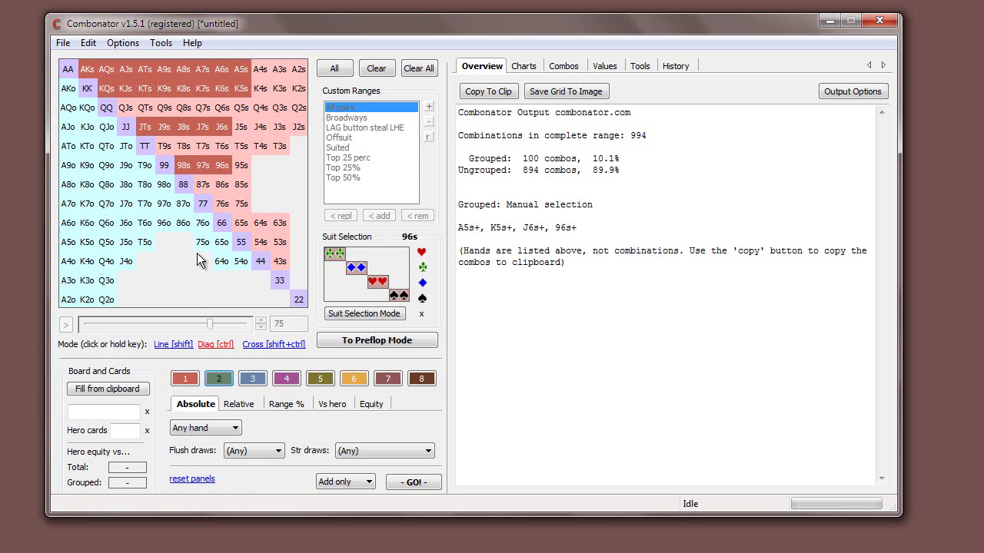
click(252, 379)
click(184, 203)
click(203, 185)
click(202, 204)
click(221, 222)
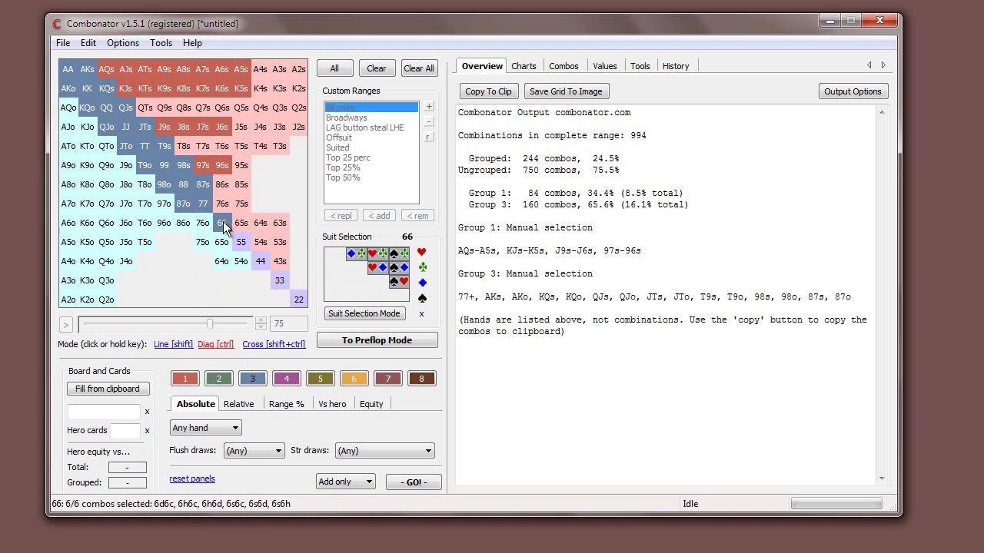
click(217, 191)
click(219, 204)
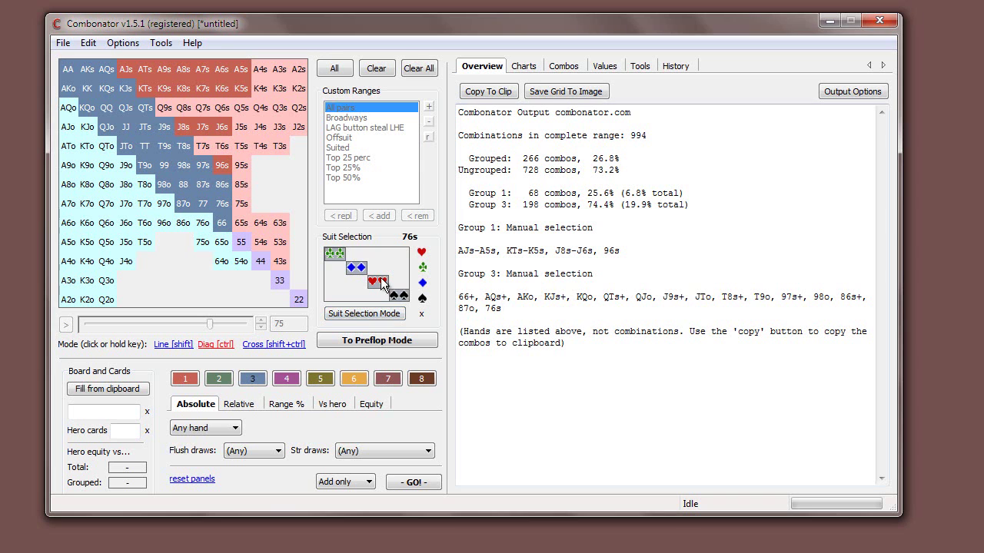
click(418, 67)
click(185, 379)
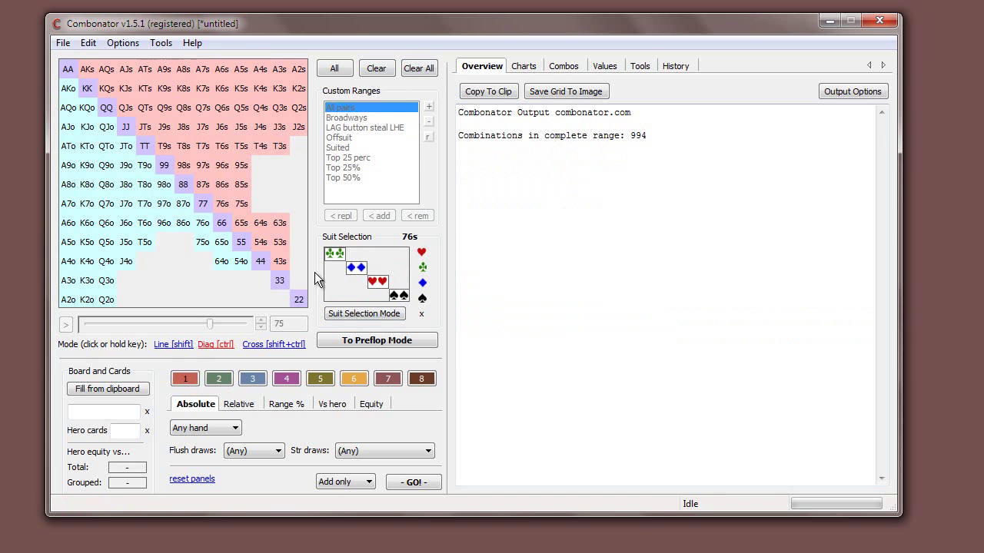
Using suit selection without hearts, paint 98, J9s–J7s and T9s–T7s red for 14 combos.
click(366, 313)
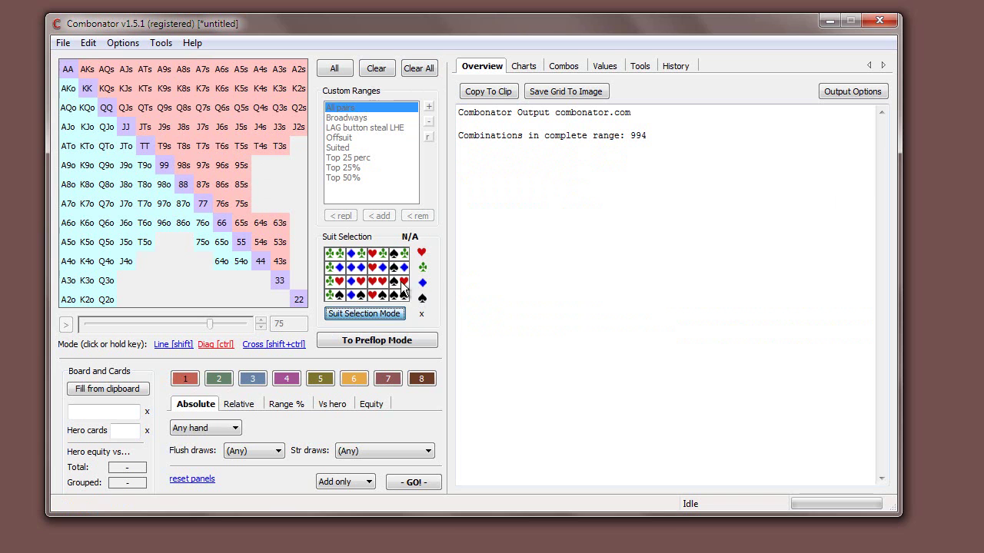
click(421, 254)
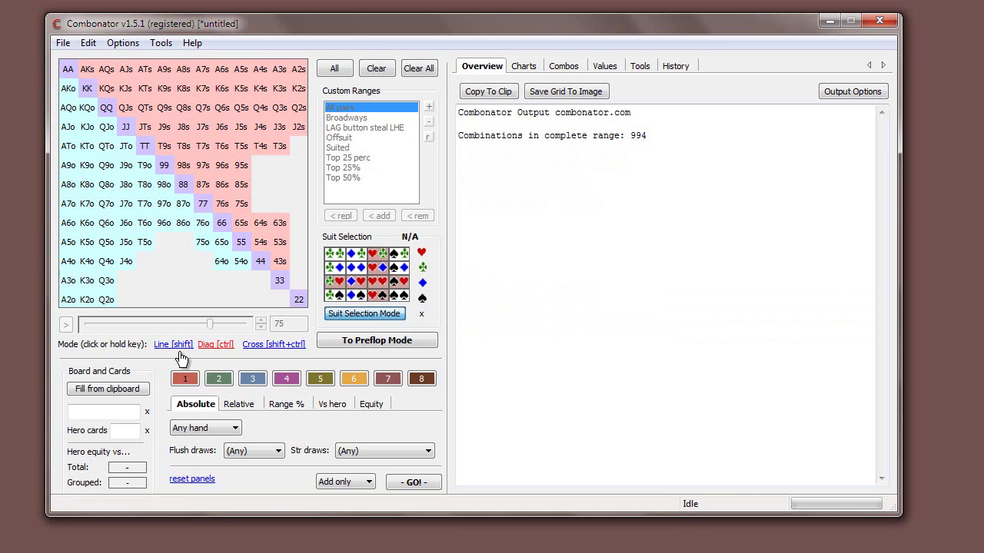
click(182, 166)
mouse_move(187, 139)
mouse_down()
mouse_move(203, 145)
mouse_move(198, 126)
mouse_move(171, 127)
mouse_move(166, 149)
mouse_move(204, 160)
mouse_up()
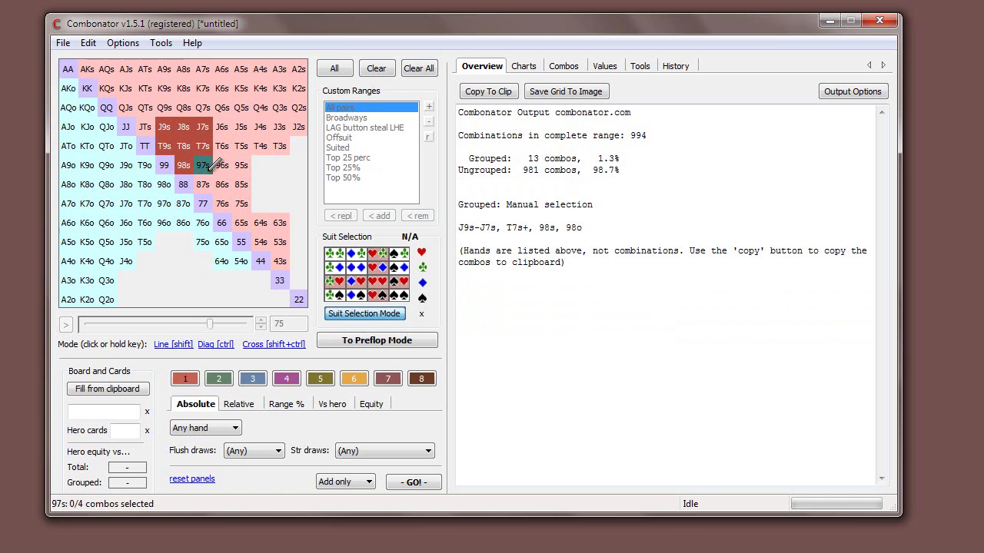
click(366, 313)
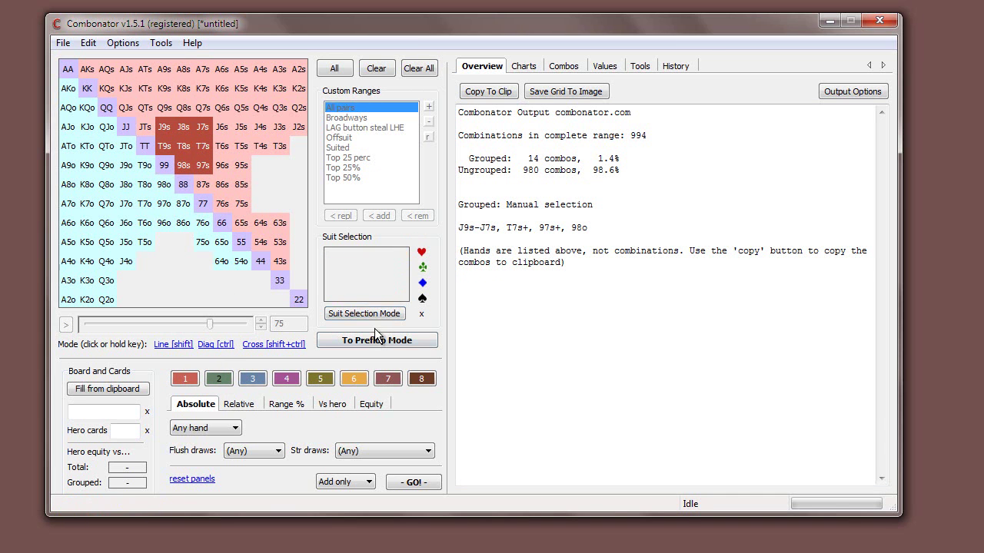
With suit selection set to clubs, add 76s, 86s, 87s, 97s, 98s, T9s–T7s, J9s and J8s to group 2.
click(396, 312)
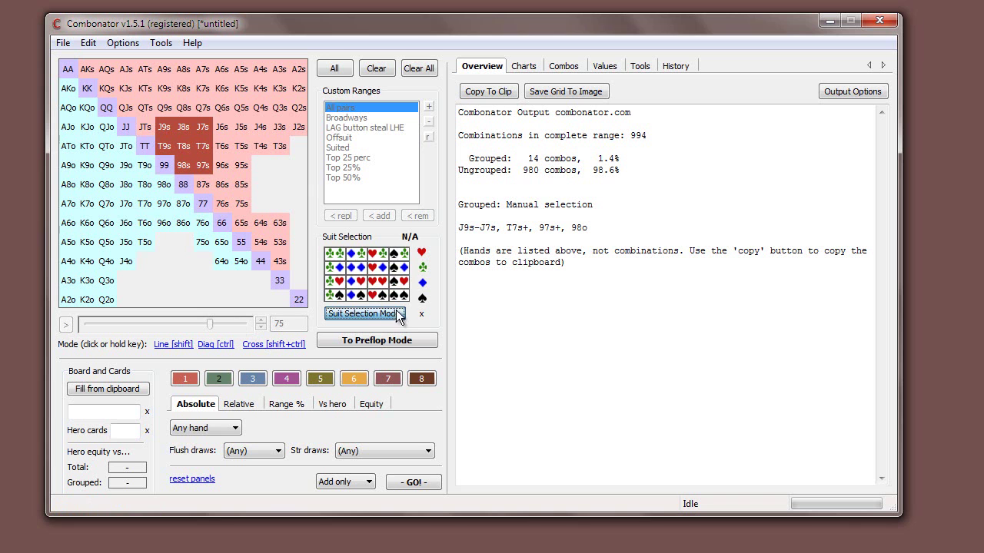
click(422, 267)
click(222, 204)
click(221, 184)
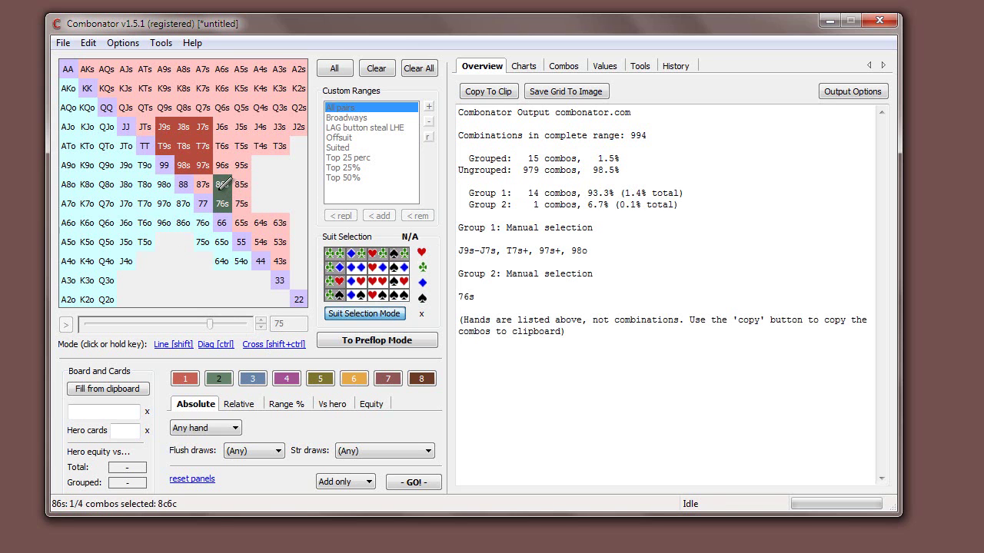
click(202, 185)
click(202, 165)
click(183, 165)
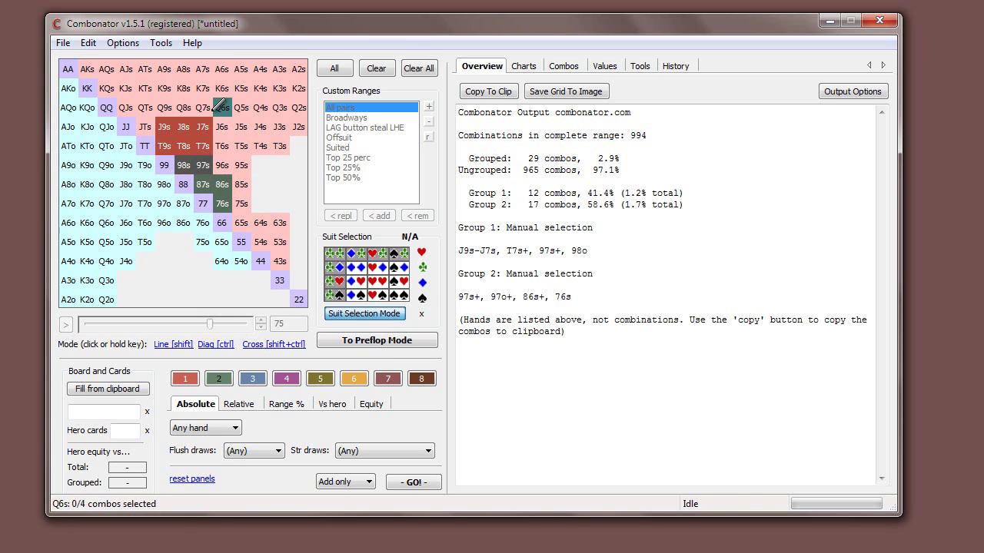
click(203, 145)
click(183, 146)
click(164, 146)
click(164, 127)
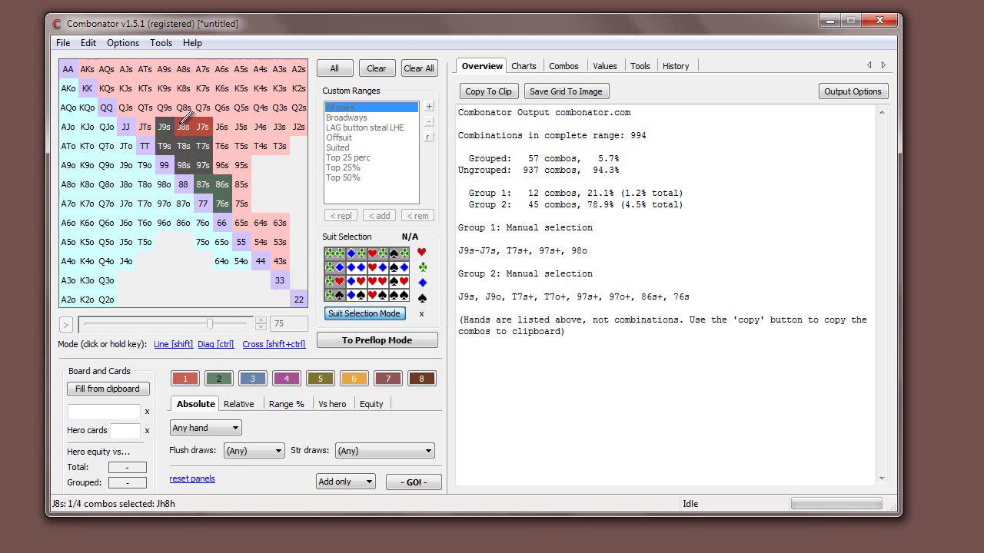
click(184, 121)
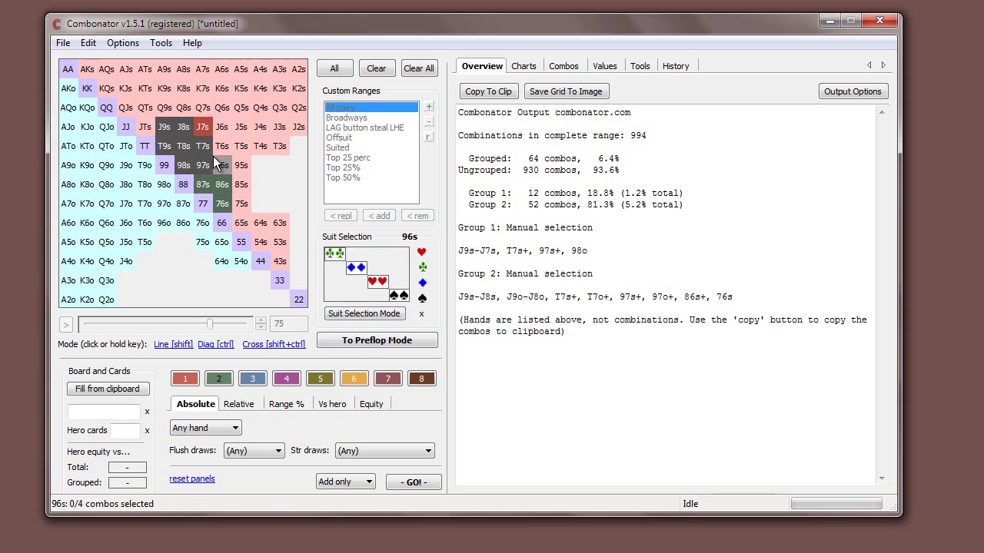